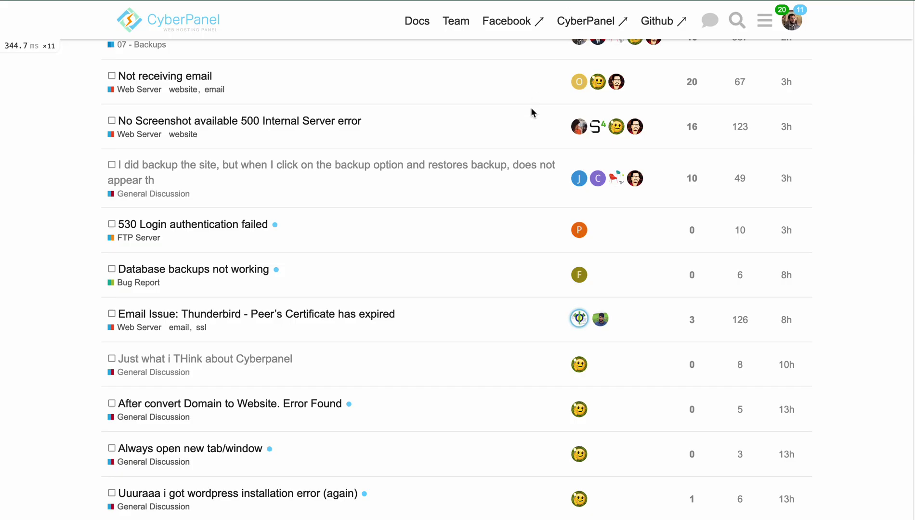
Open Restore Website and confirm its Select Backup list is empty
{"action": "scroll", "coordinate": [532, 113], "scroll_direction": "up", "scroll_amount": 8}
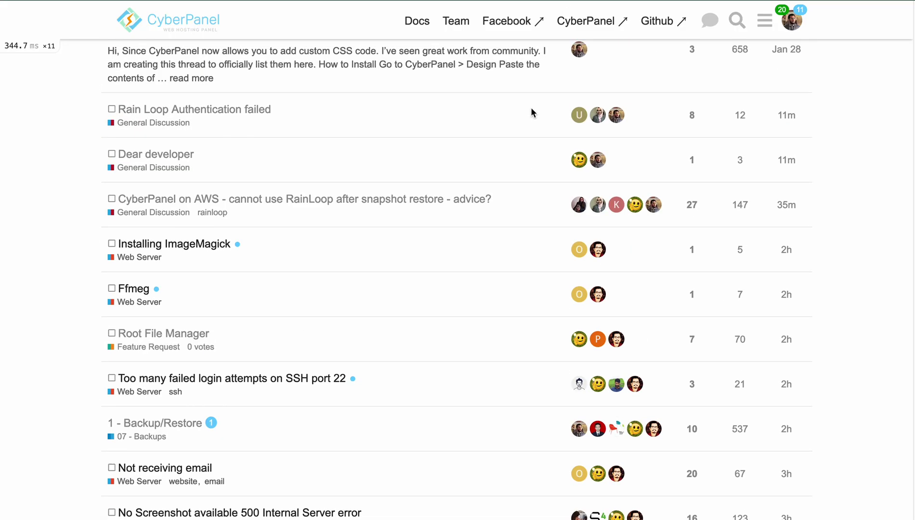
{"action": "scroll", "coordinate": [532, 112], "scroll_direction": "up", "scroll_amount": 2}
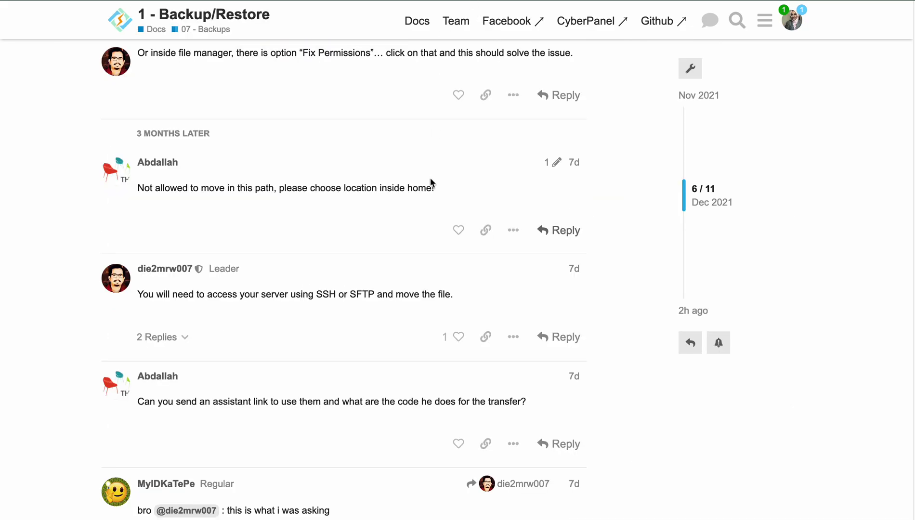
{"action": "scroll", "coordinate": [430, 183], "scroll_direction": "down", "scroll_amount": 10}
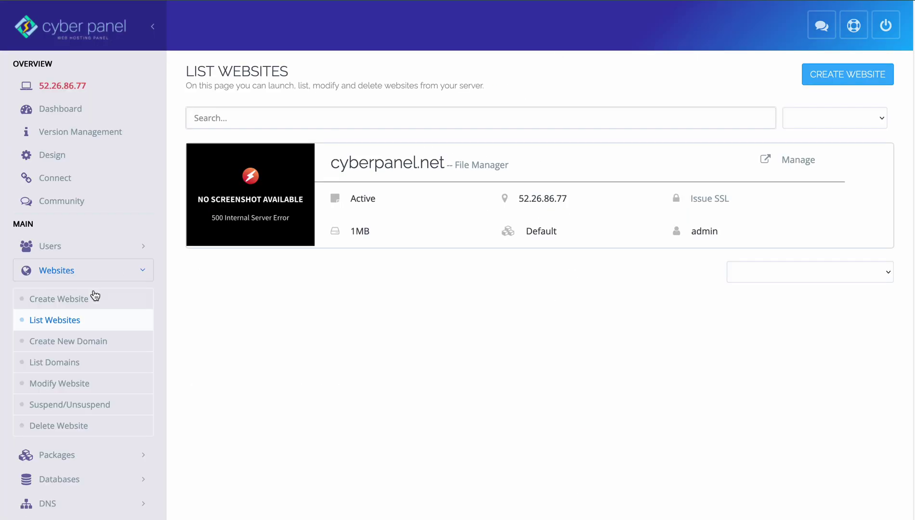
{"action": "scroll", "coordinate": [94, 299], "scroll_direction": "down", "scroll_amount": 8}
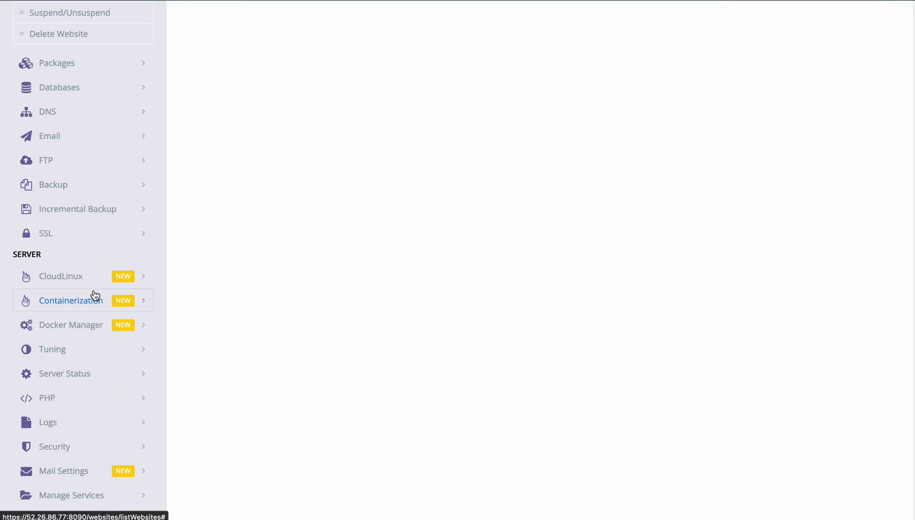
{"action": "left_click", "coordinate": [81, 177]}
{"action": "left_click", "coordinate": [84, 188]}
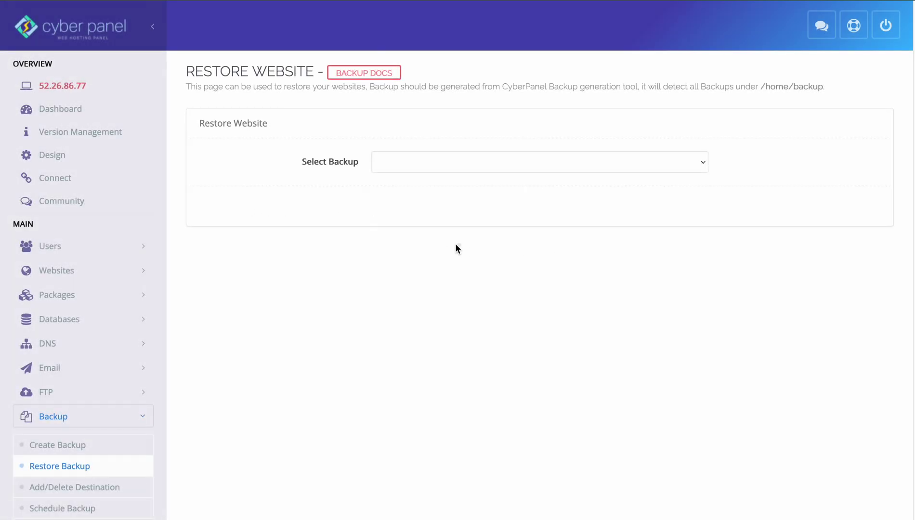
{"action": "left_click", "coordinate": [444, 168]}
{"action": "left_click", "coordinate": [413, 252]}
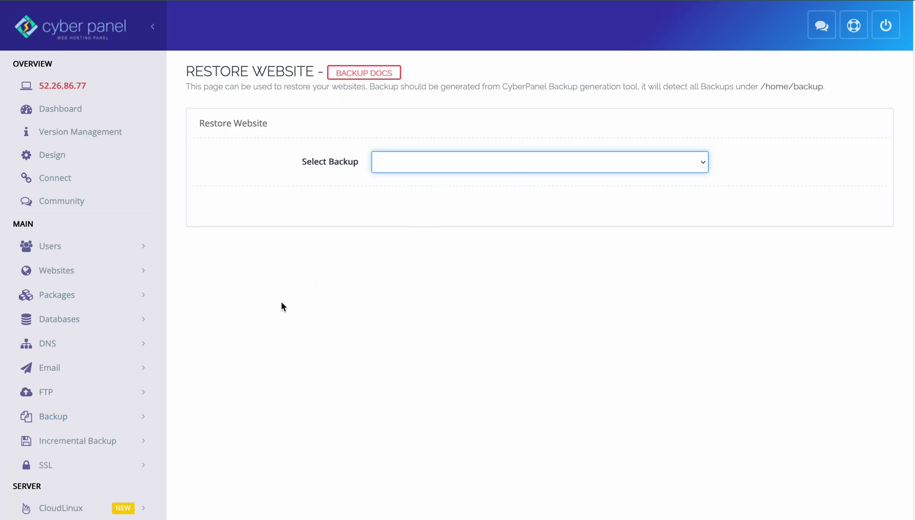
{"action": "scroll", "coordinate": [106, 300], "scroll_direction": "down", "scroll_amount": 5}
Create a backup of cyberpanel.net with the destination set to Home
{"action": "left_click", "coordinate": [90, 177]}
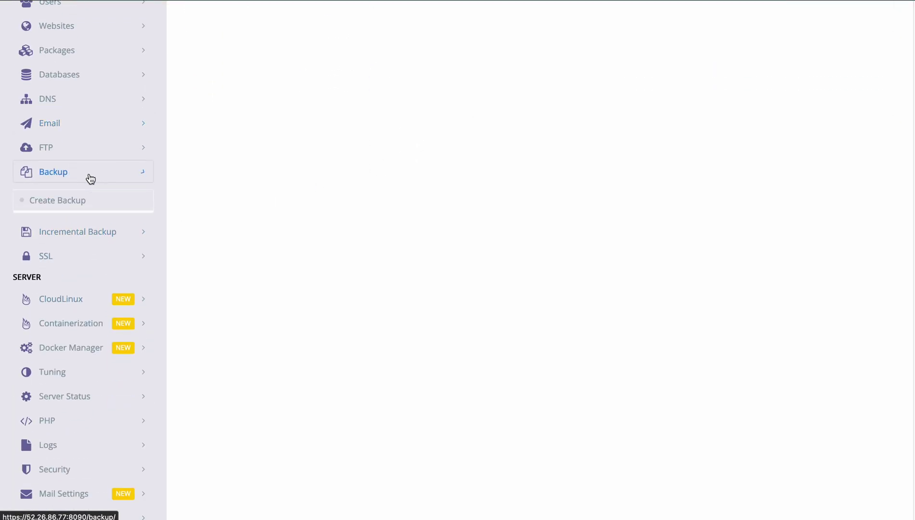
{"action": "left_click", "coordinate": [81, 204]}
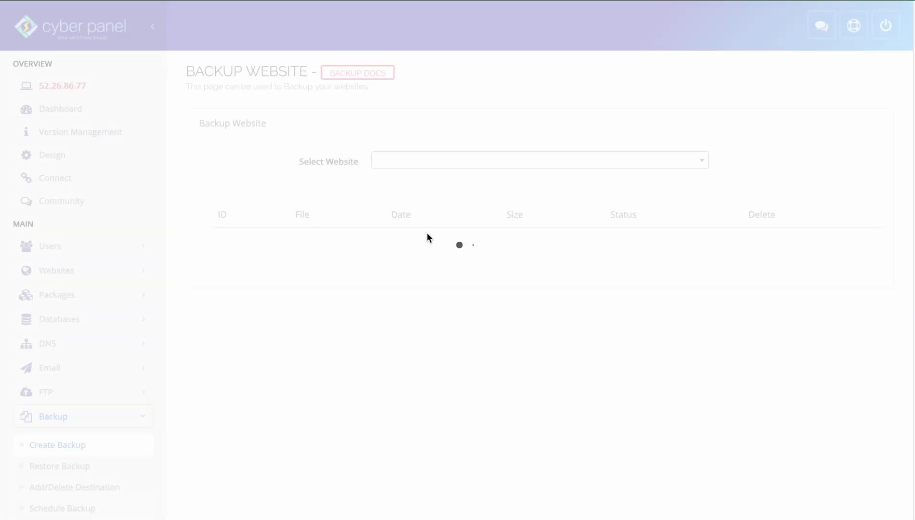
{"action": "left_click", "coordinate": [432, 166]}
{"action": "left_click", "coordinate": [428, 208]}
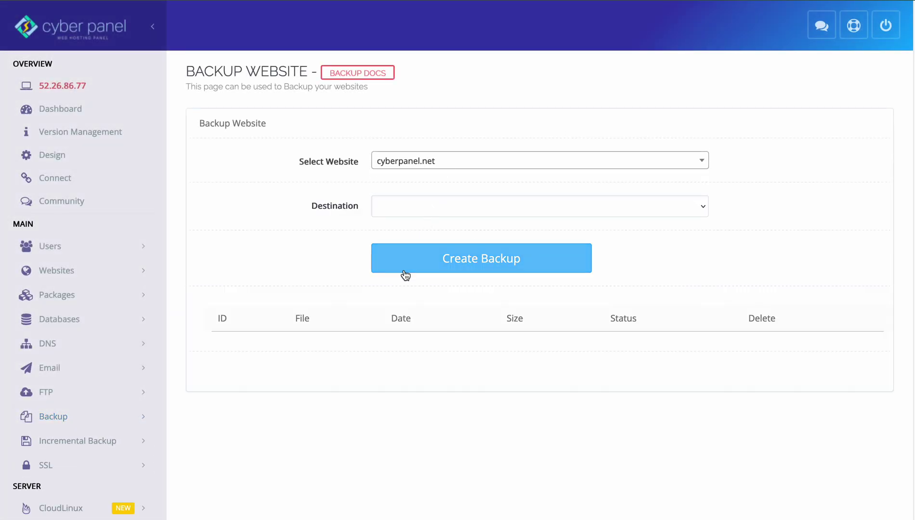
{"action": "left_click", "coordinate": [393, 211]}
{"action": "left_click", "coordinate": [394, 216]}
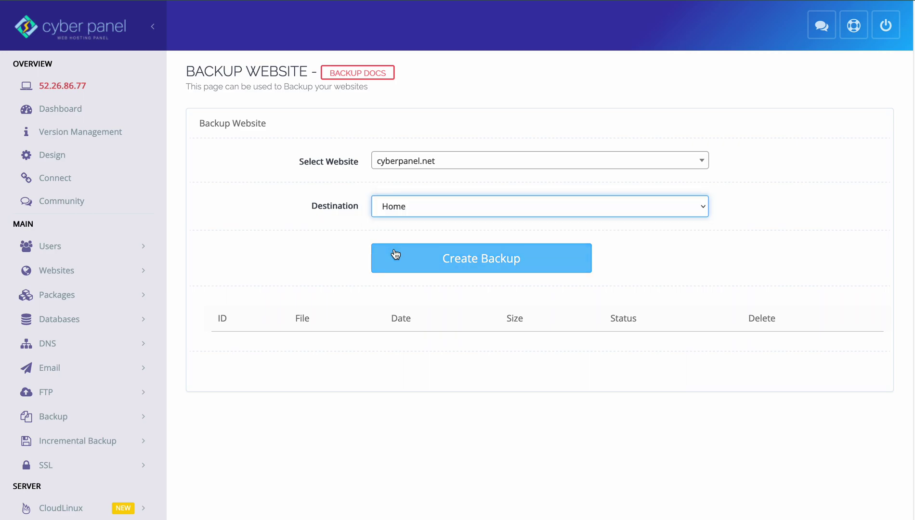
{"action": "left_click", "coordinate": [396, 255]}
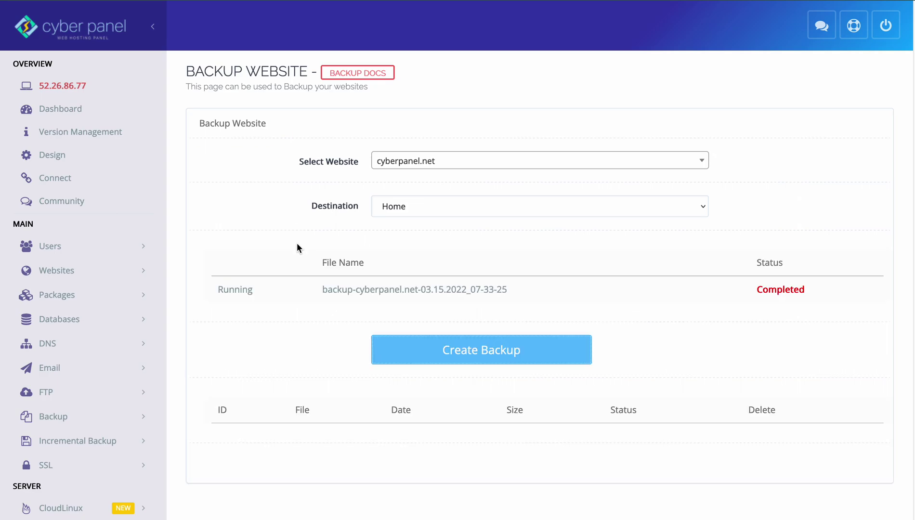
{"action": "left_click", "coordinate": [87, 275]}
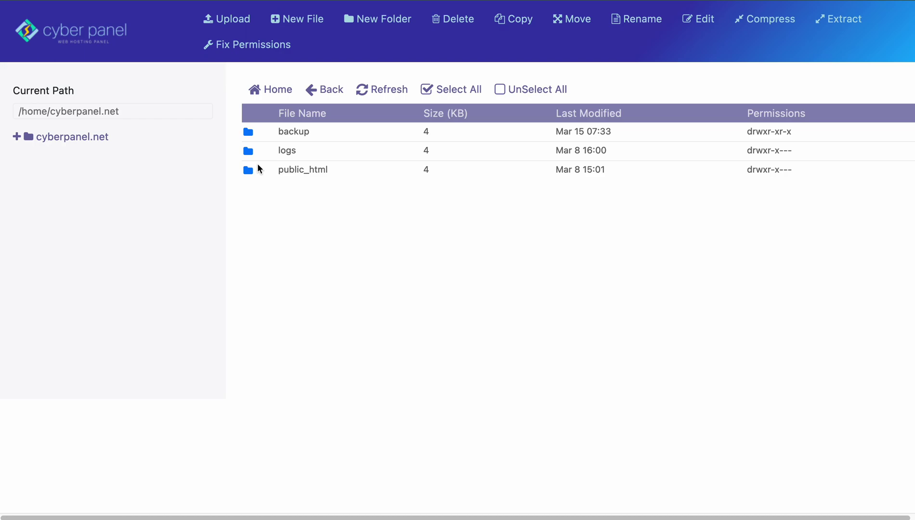
Find backup-cyberpanel.net-03.15.2022_07-33-25.tar.gz in /home/cyberpanel.net/backup and check its full path
{"action": "double_click", "coordinate": [264, 132]}
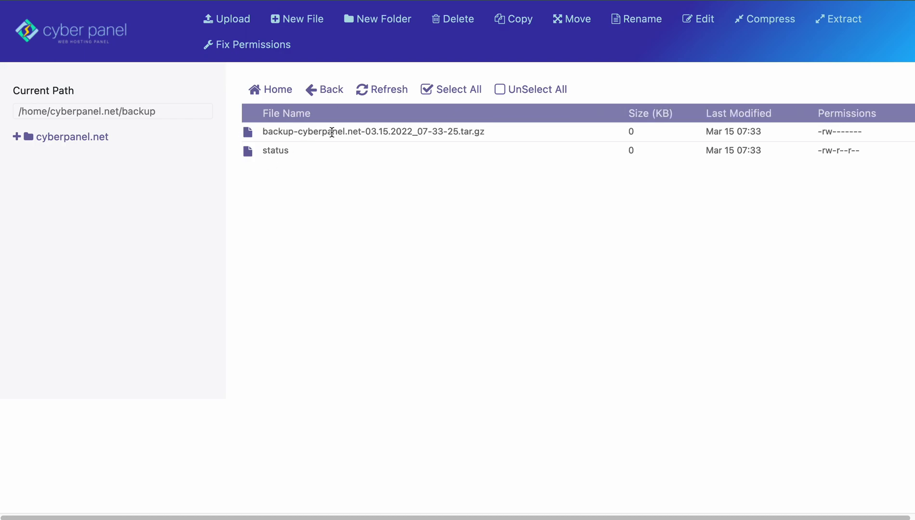
{"action": "triple_click", "coordinate": [87, 116]}
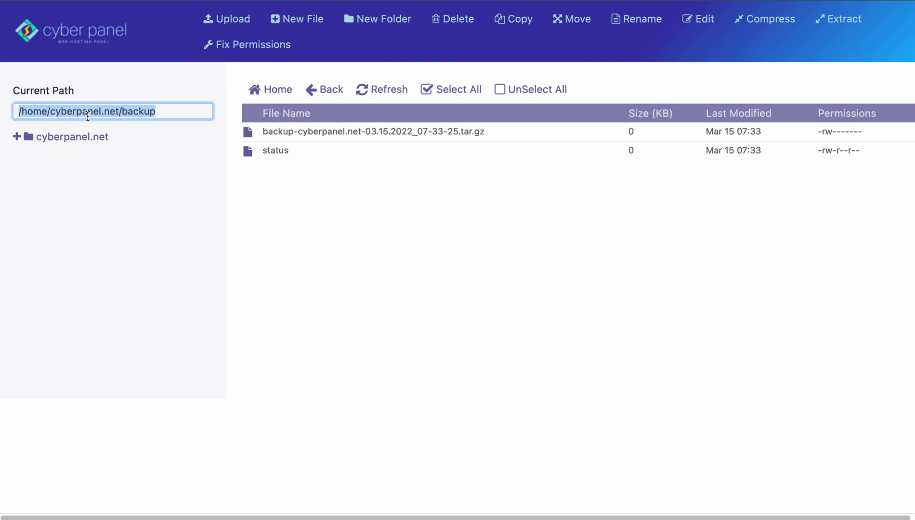
{"action": "left_click", "coordinate": [39, 39]}
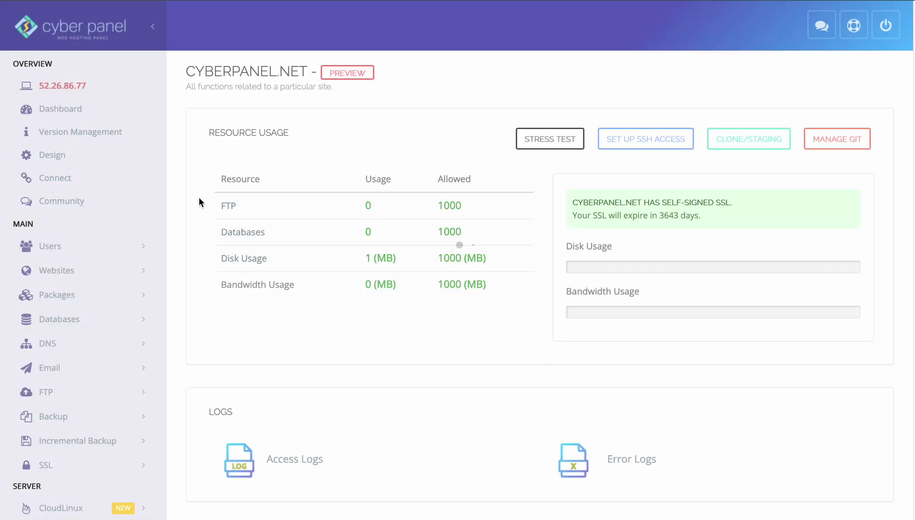
Return to the Restore Website page and check the still-empty backup list
{"action": "scroll", "coordinate": [199, 200], "scroll_direction": "down", "scroll_amount": 5}
{"action": "left_click", "coordinate": [67, 173]}
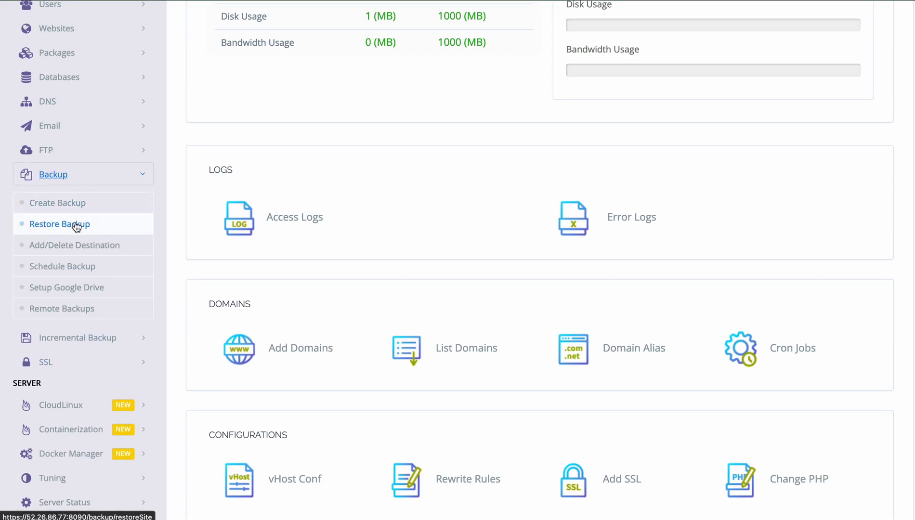
{"action": "left_click", "coordinate": [74, 224]}
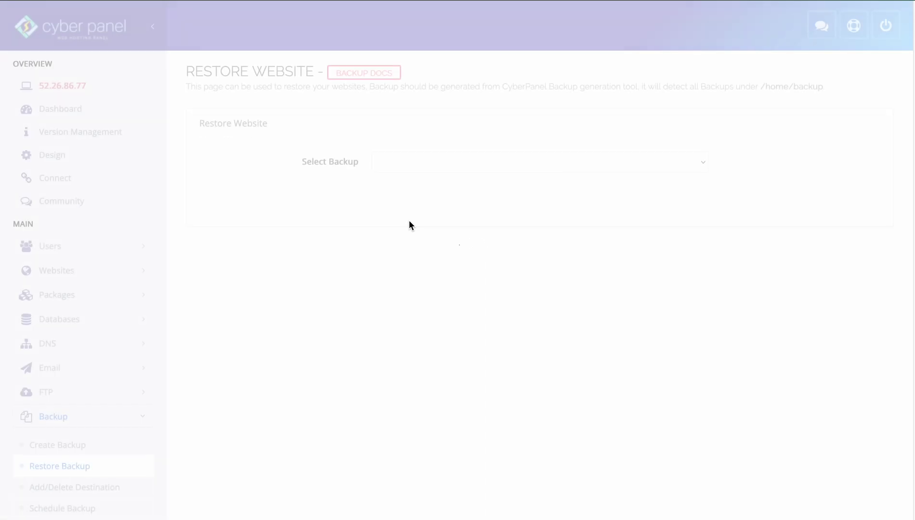
{"action": "left_click", "coordinate": [406, 163]}
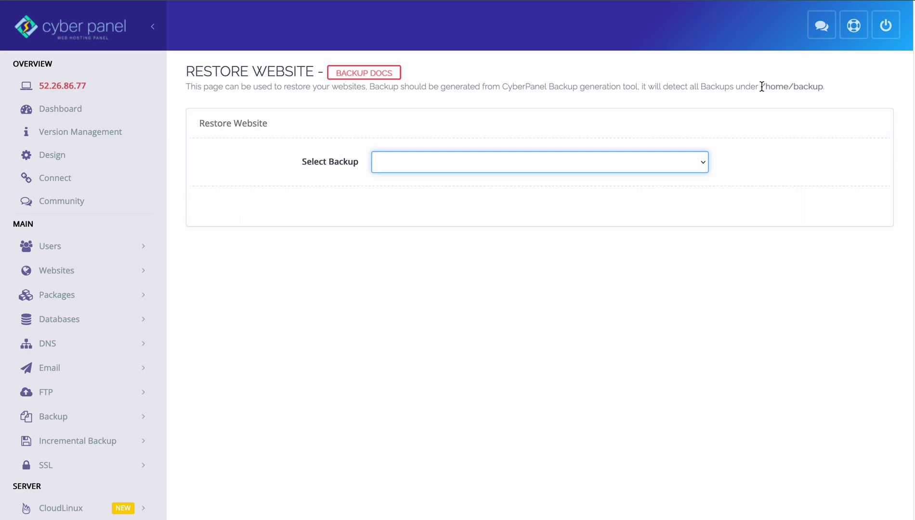
Copy the /home/backup path from the page description and switch to Terminal
{"action": "left_click_drag", "start_coordinate": [761, 86], "coordinate": [824, 90]}
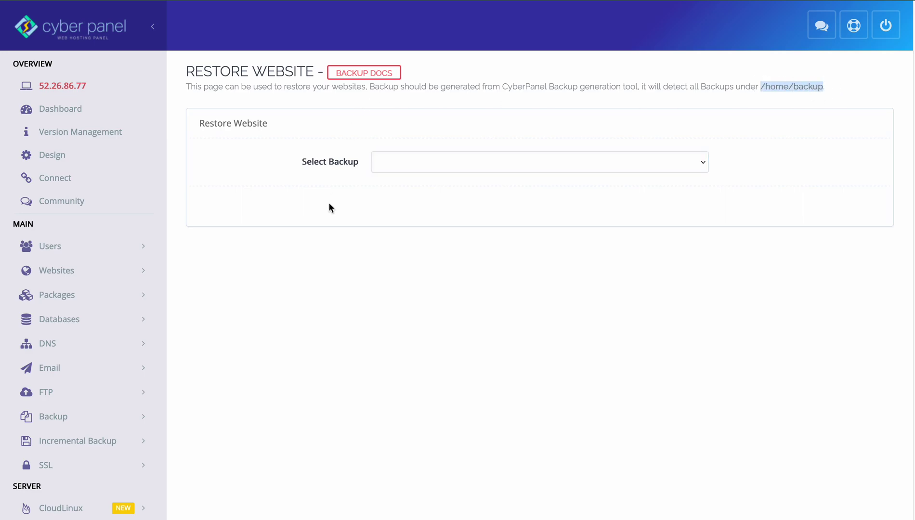
{"action": "key", "text": "super+l"}
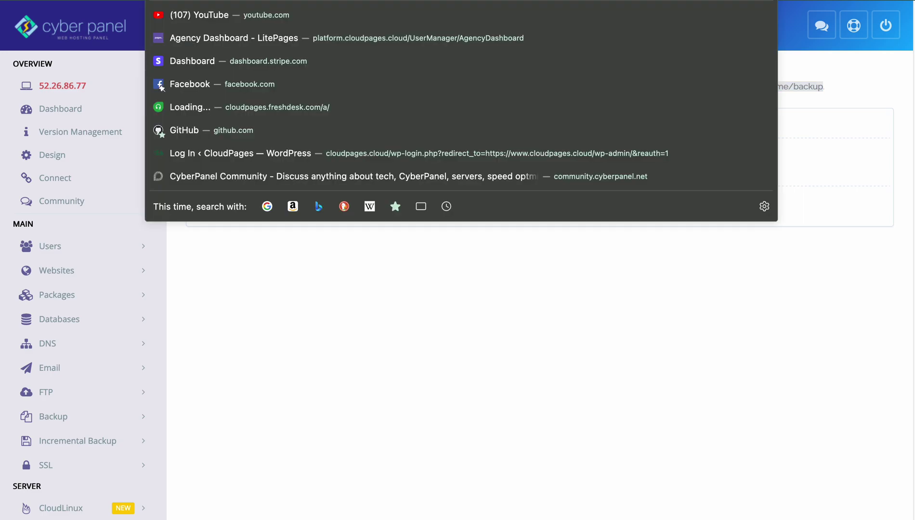
{"action": "right_click", "coordinate": [246, 14]}
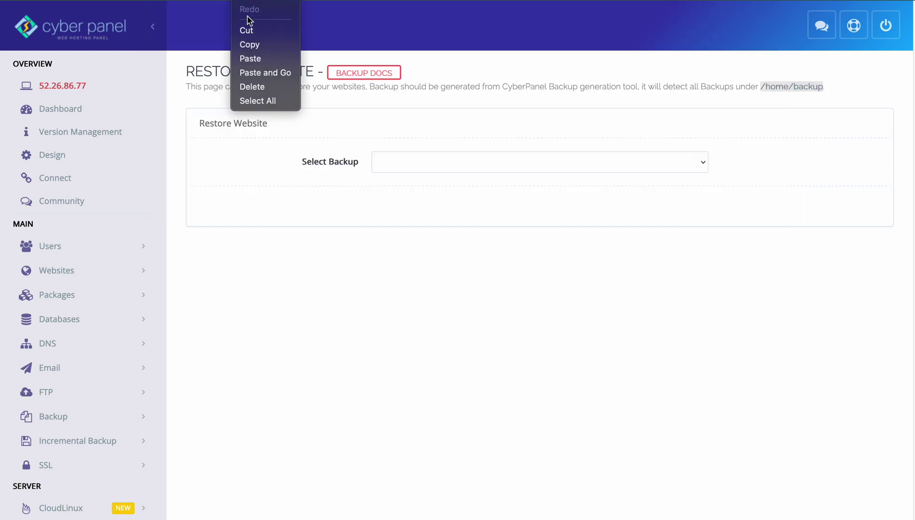
{"action": "left_click", "coordinate": [255, 44]}
{"action": "key", "text": "ctrl+Up"}
{"action": "left_click", "coordinate": [352, 189]}
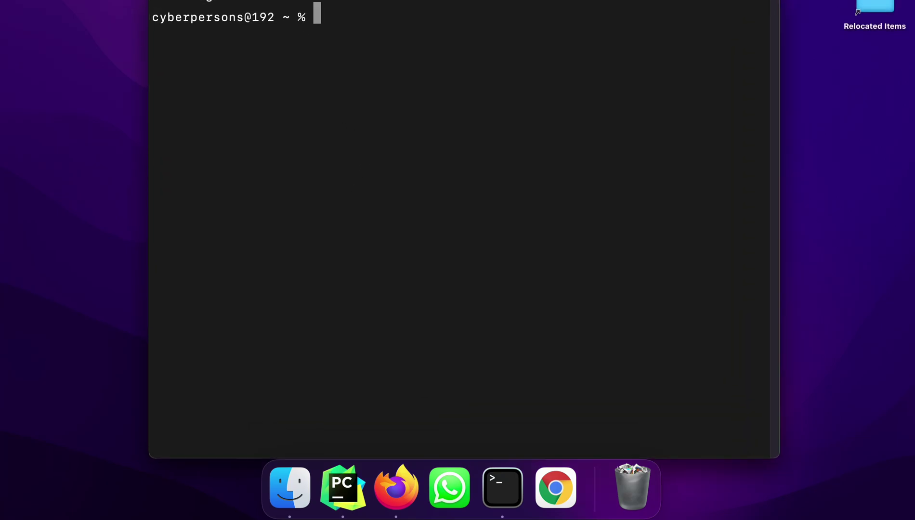
SSH into the CyberPanel server as root using the pasted server address
{"action": "left_click_drag", "start_coordinate": [280, 41], "coordinate": [267, 46]}
{"action": "left_click", "coordinate": [354, 89]}
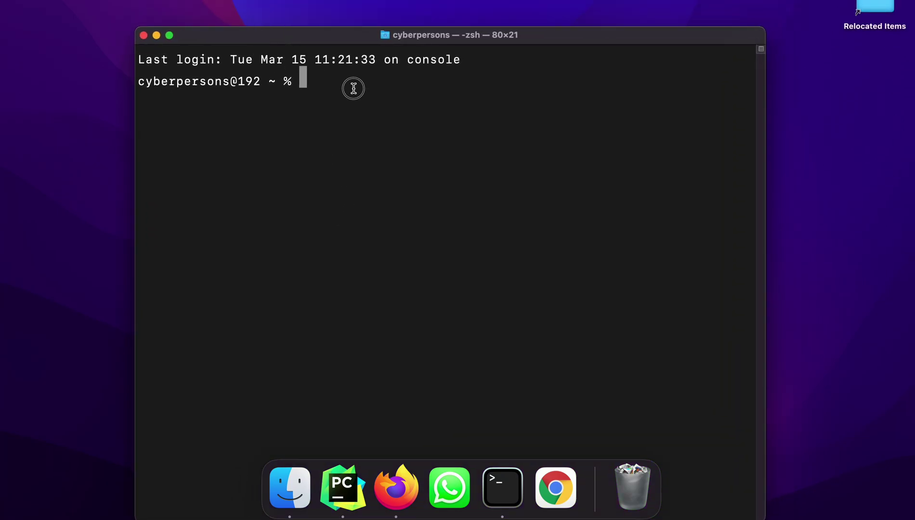
{"action": "type", "text": "ssh root@"}
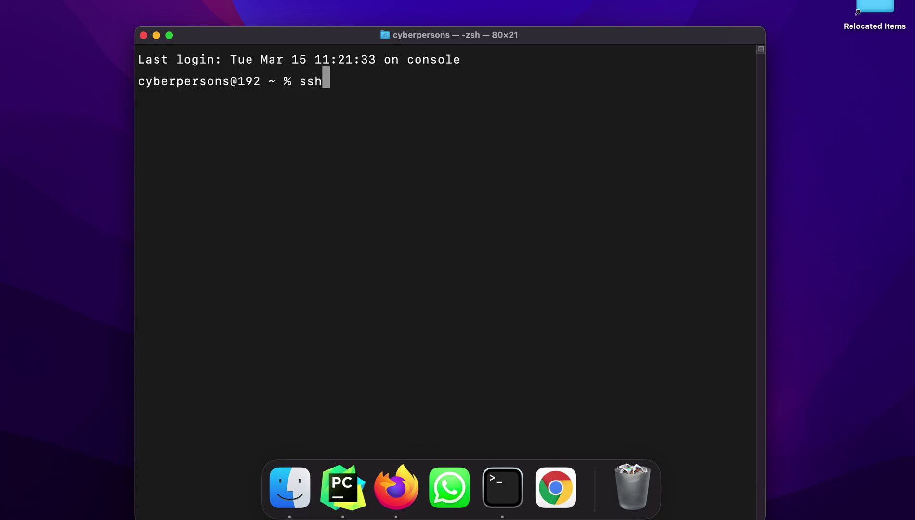
{"action": "right_click", "coordinate": [453, 121]}
{"action": "left_click", "coordinate": [470, 142]}
{"action": "key", "text": "Return"}
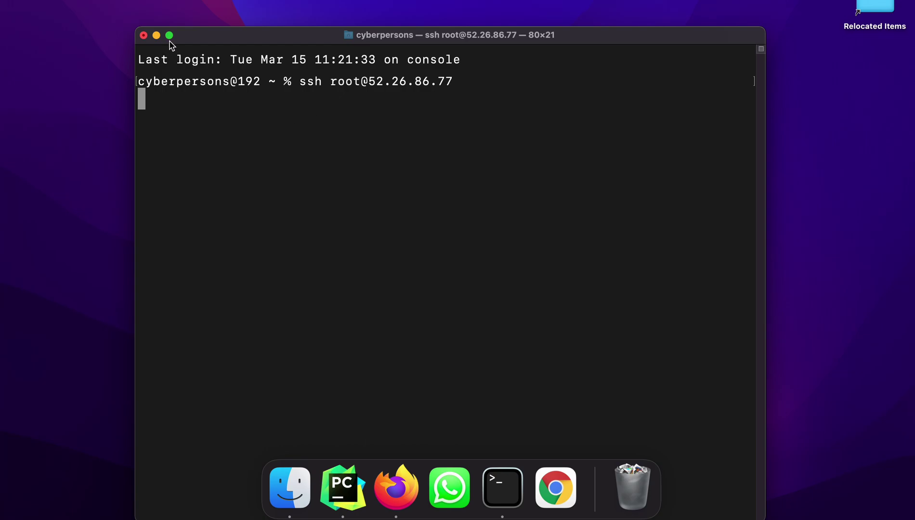
{"action": "mouse_move", "coordinate": [169, 38]}
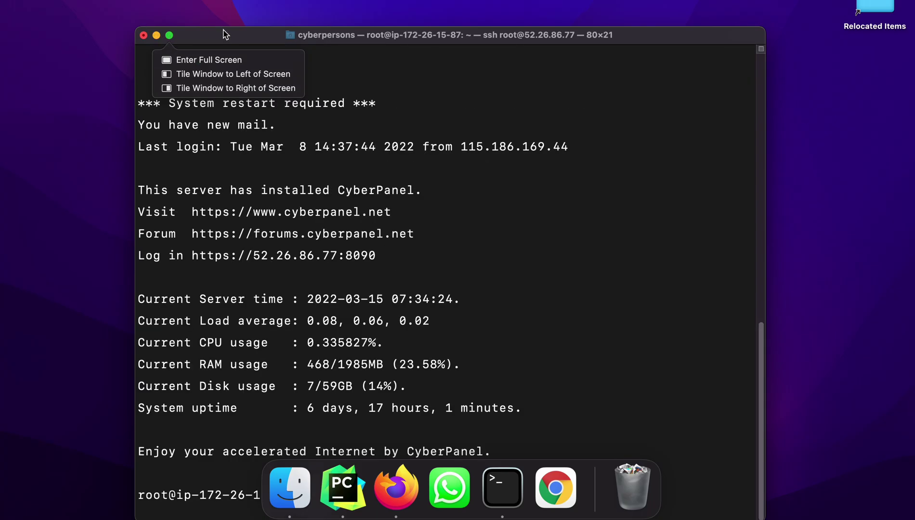
{"action": "left_click_drag", "start_coordinate": [224, 34], "coordinate": [210, 8]}
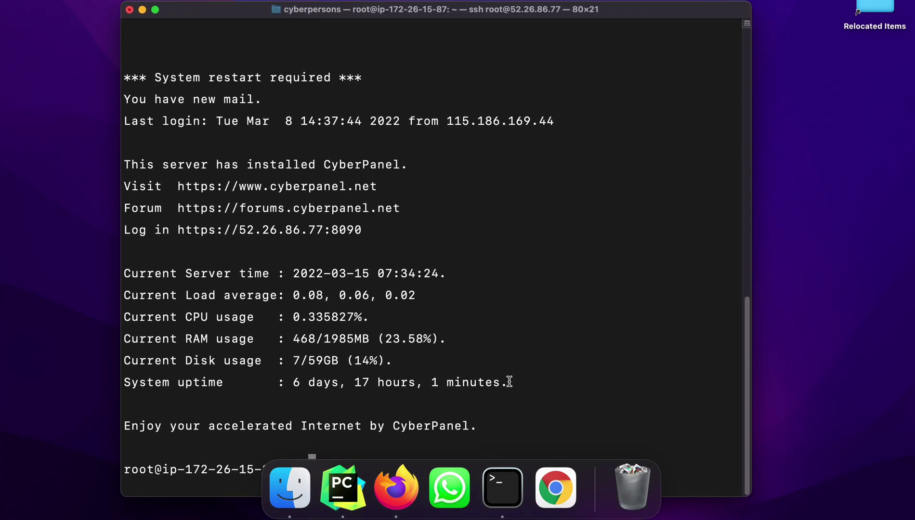
{"action": "key", "text": "ctrl+Up"}
{"action": "key", "text": "ctrl+Up"}
{"action": "left_click_drag", "start_coordinate": [325, 15], "coordinate": [317, 0]}
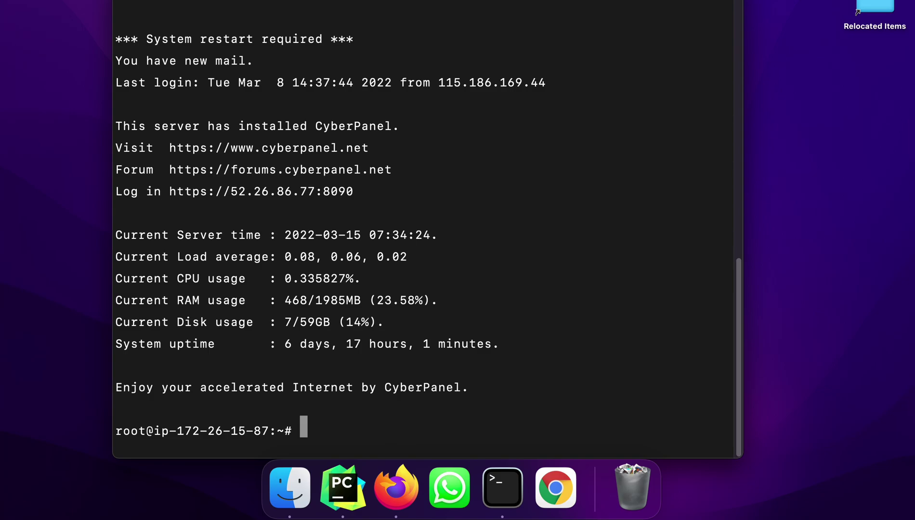
Change into /home/cyberpanel.net/backup and list its files to see the backup archive
{"action": "type", "text": "cd /home/"}
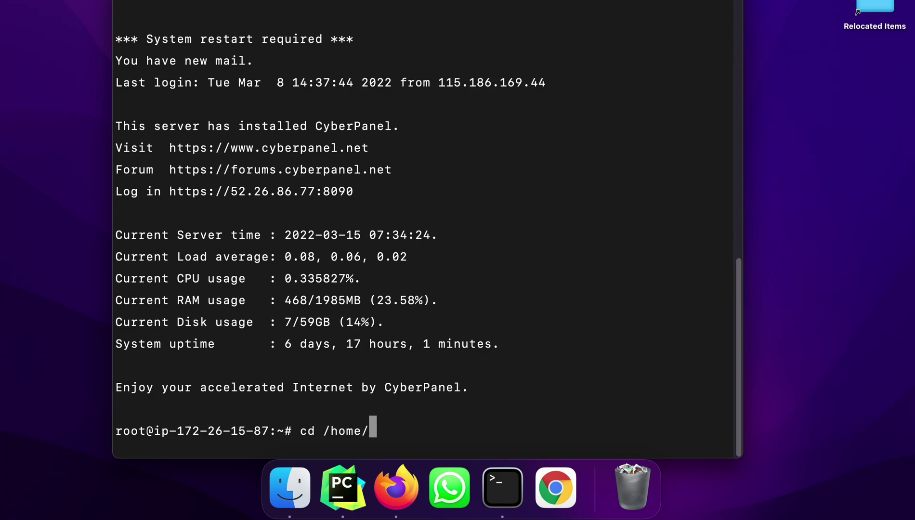
{"action": "type", "text": "c"}
{"action": "key", "text": "Tab"}
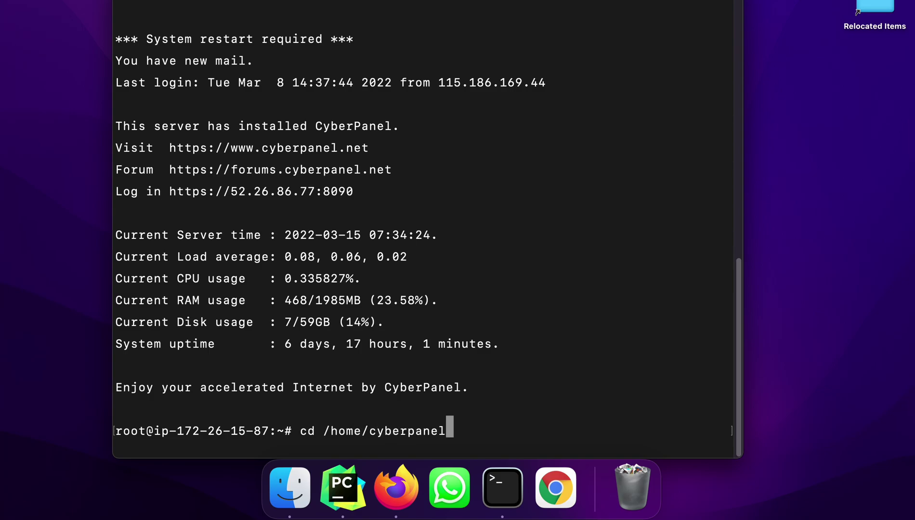
{"action": "type", "text": "."}
{"action": "key", "text": "Tab"}
{"action": "type", "text": "bac"}
{"action": "key", "text": "Tab"}
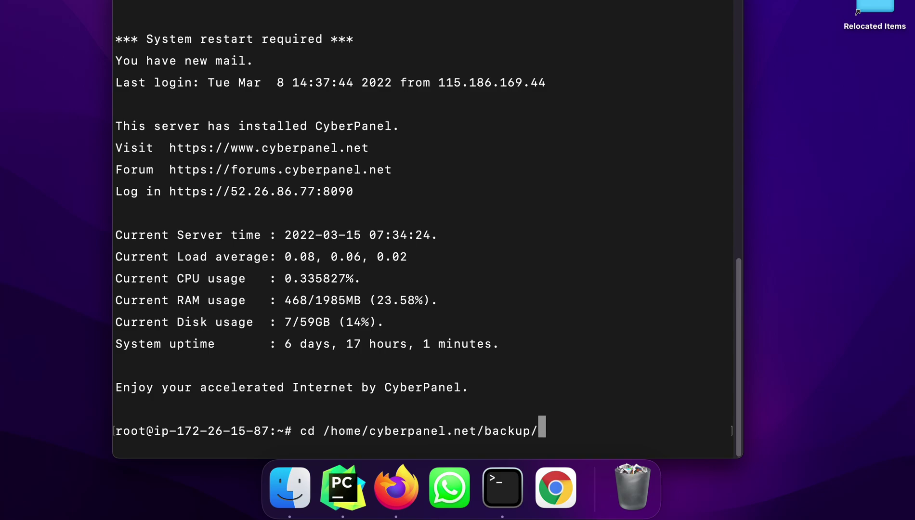
{"action": "key", "text": "Return"}
{"action": "type", "text": "ls"}
{"action": "key", "text": "Return"}
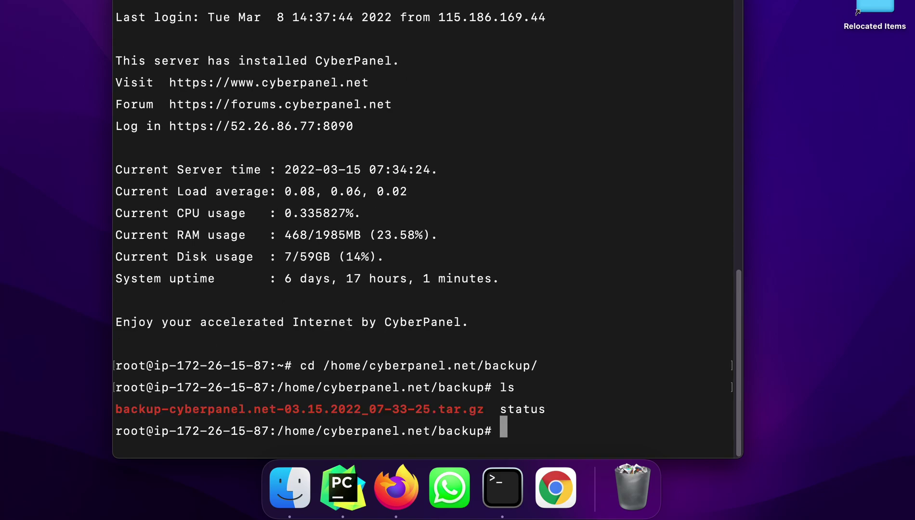
{"action": "triple_click", "coordinate": [266, 407]}
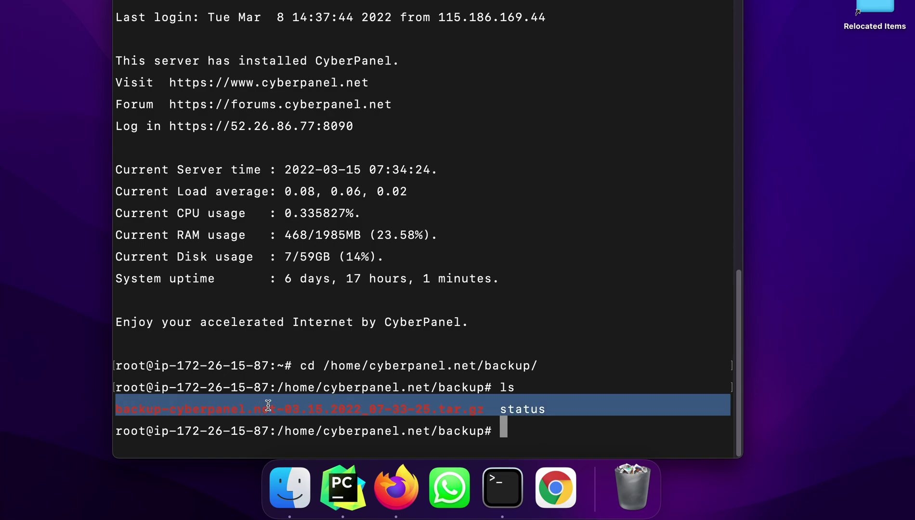
{"action": "left_click", "coordinate": [546, 455]}
Create /home/backup and move the backup tar.gz archive into it
{"action": "type", "text": "mk"}
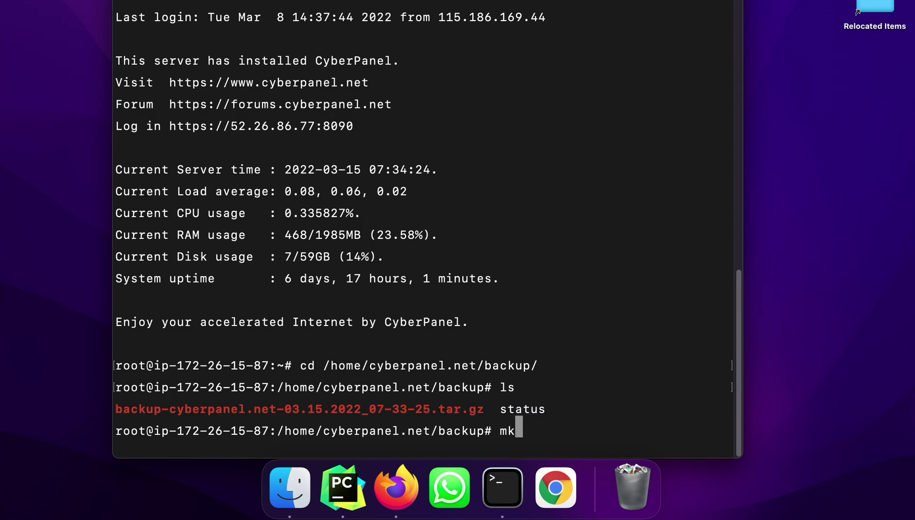
{"action": "type", "text": "dir /home/backup"}
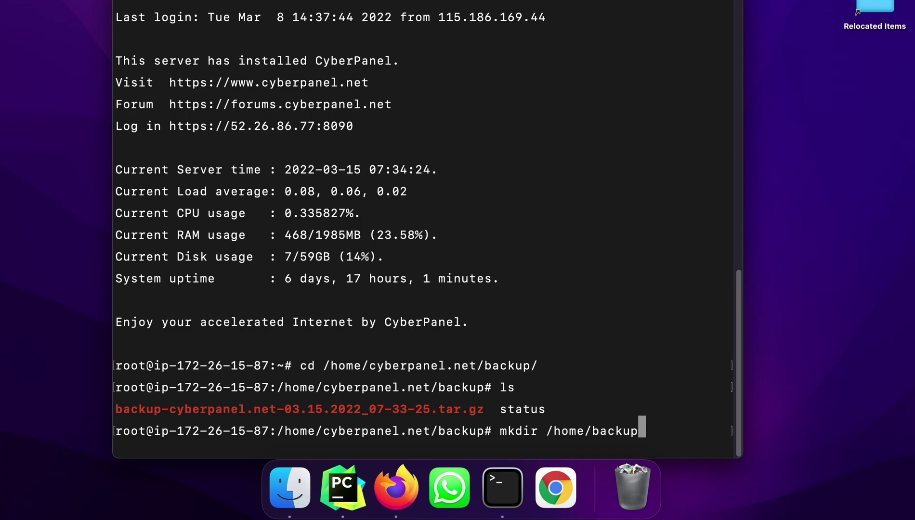
{"action": "key", "text": "Return"}
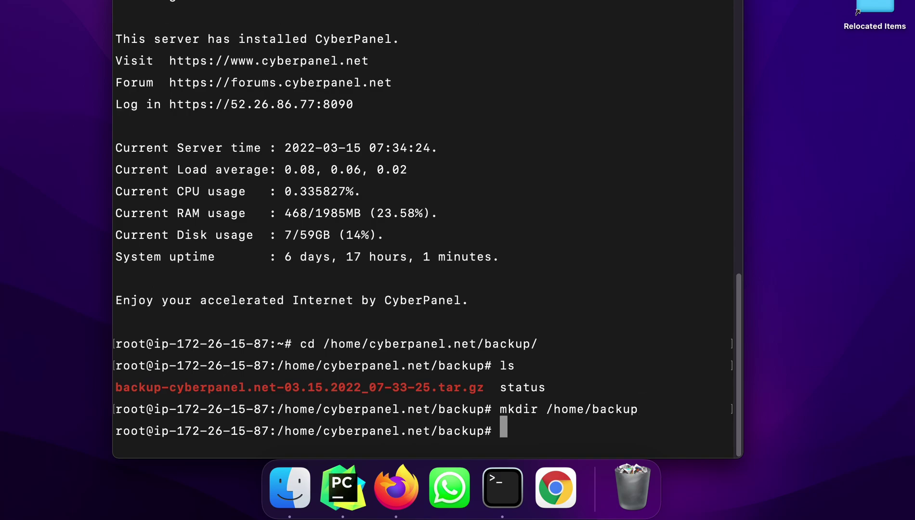
{"action": "type", "text": "mv bac"}
{"action": "key", "text": "Tab"}
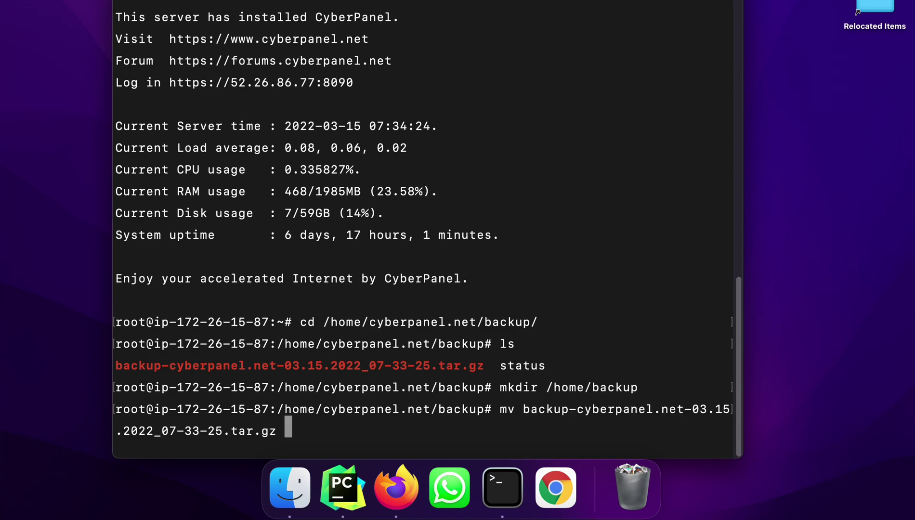
{"action": "type", "text": "/home/ba"}
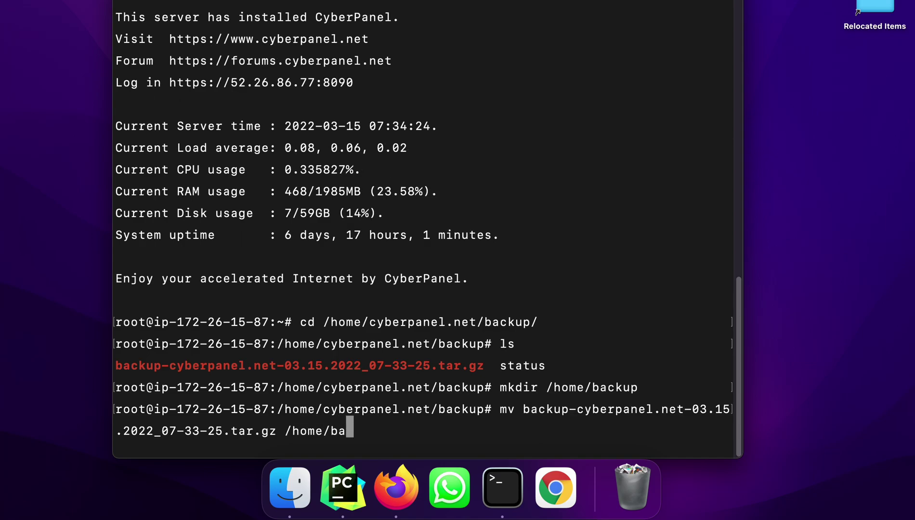
{"action": "key", "text": "Tab"}
{"action": "key", "text": "Return"}
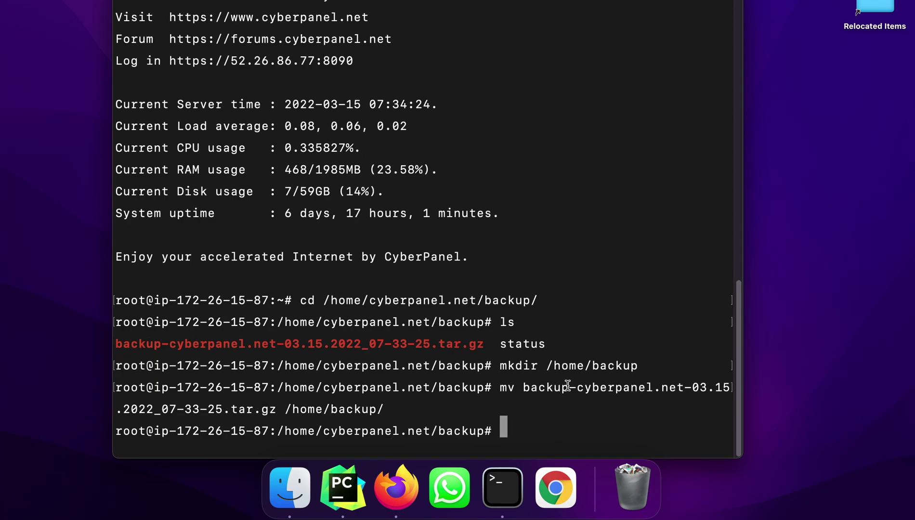
{"action": "left_click", "coordinate": [409, 485]}
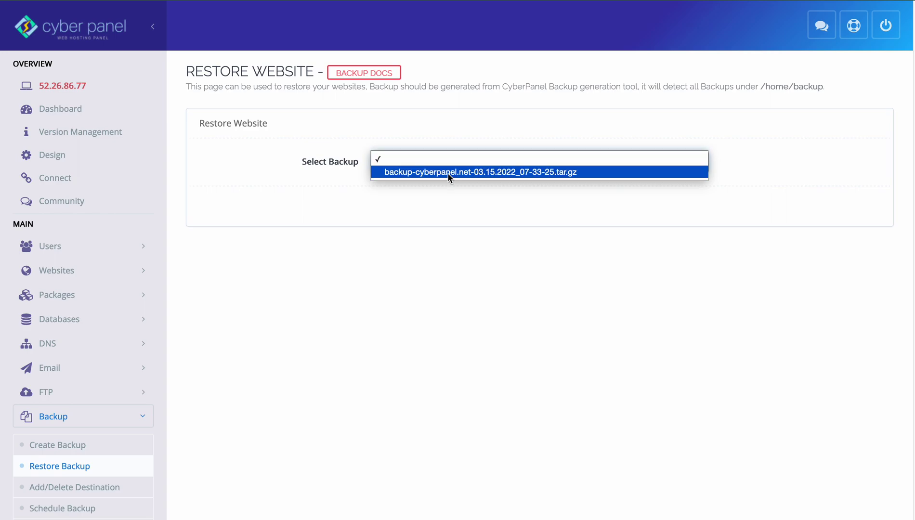
Choose backup-cyberpanel.net-03.15.2022_07-33-25.tar.gz as the backup to restore
{"action": "left_click", "coordinate": [447, 173]}
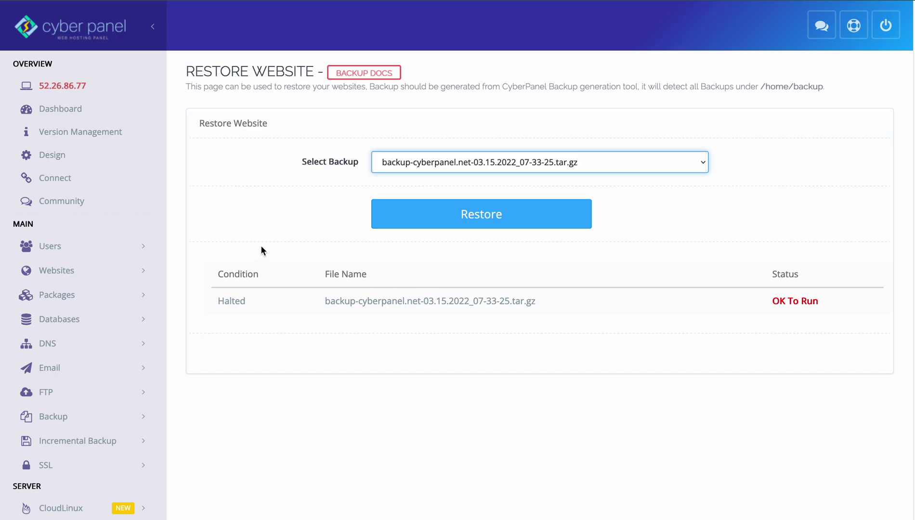
{"action": "scroll", "coordinate": [261, 245], "scroll_direction": "down", "scroll_amount": 1}
Delete the cyberpanel.net website from the Delete Website page, confirming the deletion
{"action": "left_click", "coordinate": [82, 213]}
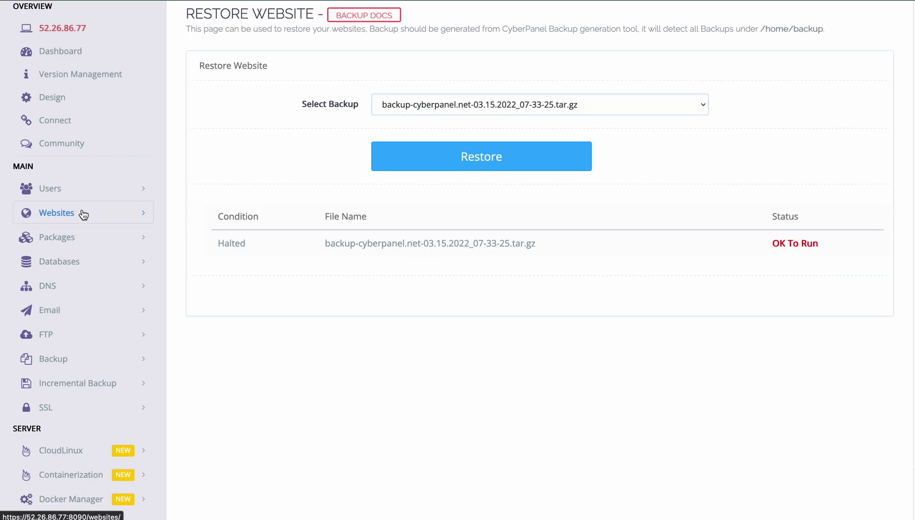
{"action": "right_click", "coordinate": [74, 368]}
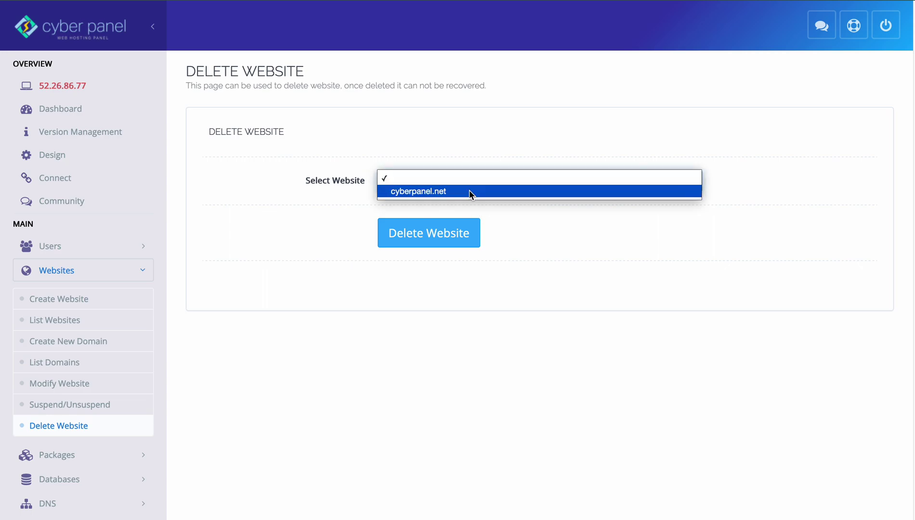
{"action": "left_click", "coordinate": [470, 194]}
{"action": "left_click", "coordinate": [436, 242]}
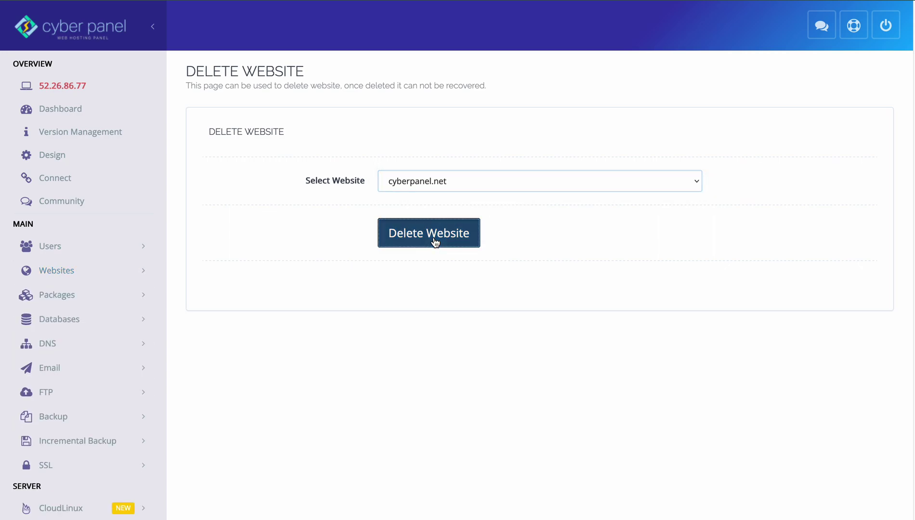
{"action": "left_click", "coordinate": [417, 289]}
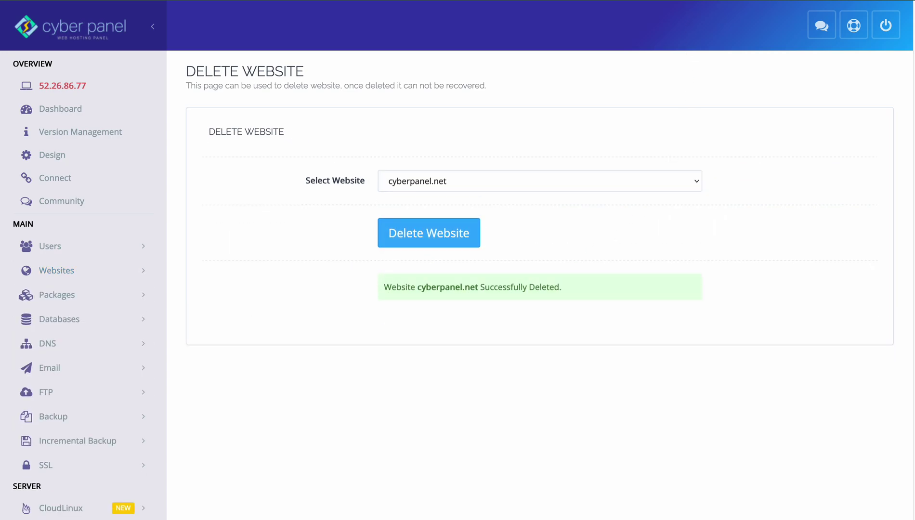
{"action": "left_click", "coordinate": [435, 243]}
{"action": "left_click", "coordinate": [434, 284]}
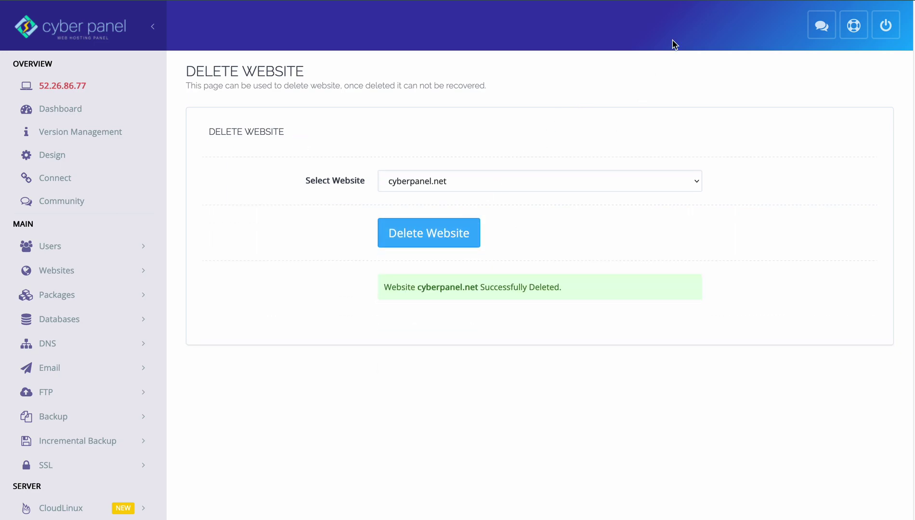